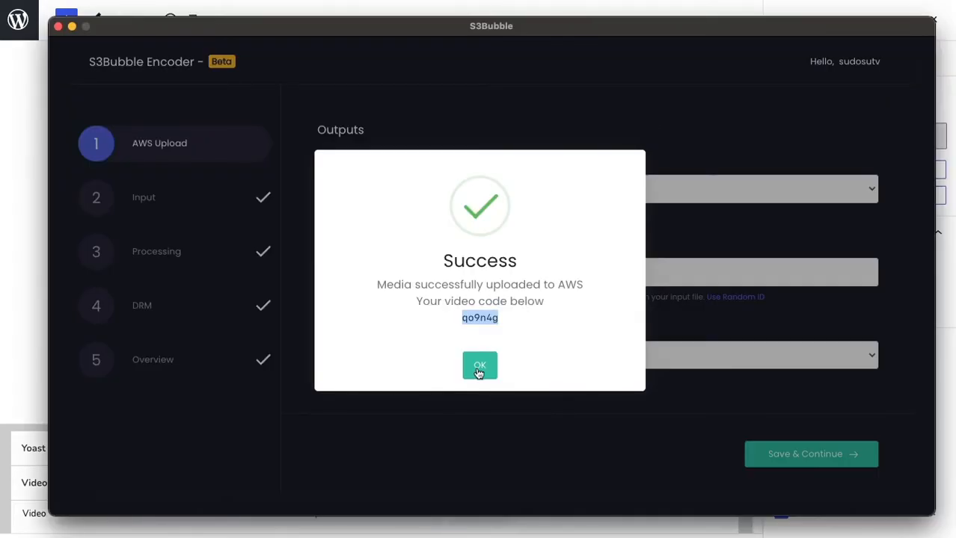
Dismiss the success message and save outputs with bucket s3bubble-2021-desktop-app, folder theme/2021/demos/drm and the d2zc7iiknhd8c7.cloudfront.net distribution.
{"action": "left_click", "coordinate": [480, 365]}
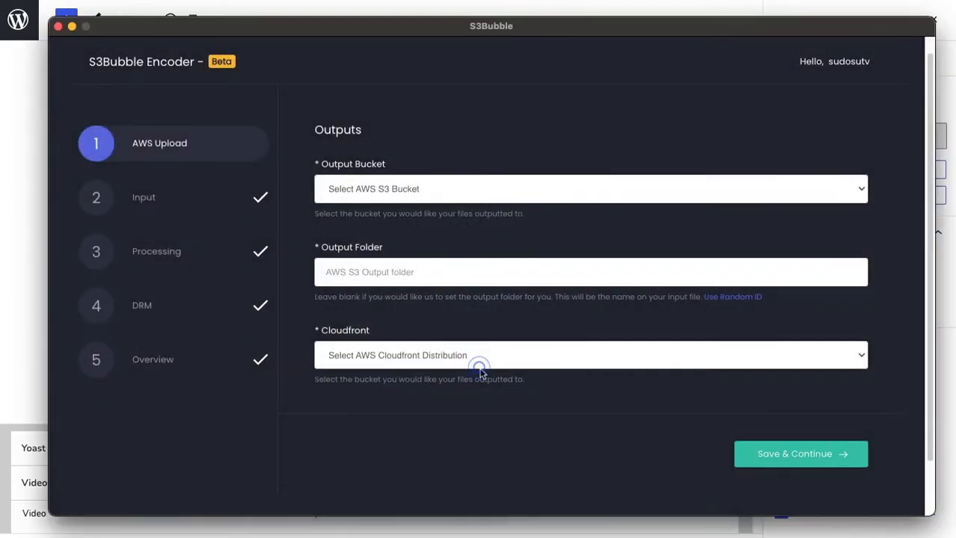
{"action": "left_click", "coordinate": [401, 192]}
{"action": "left_click", "coordinate": [408, 231]}
{"action": "left_click", "coordinate": [397, 272]}
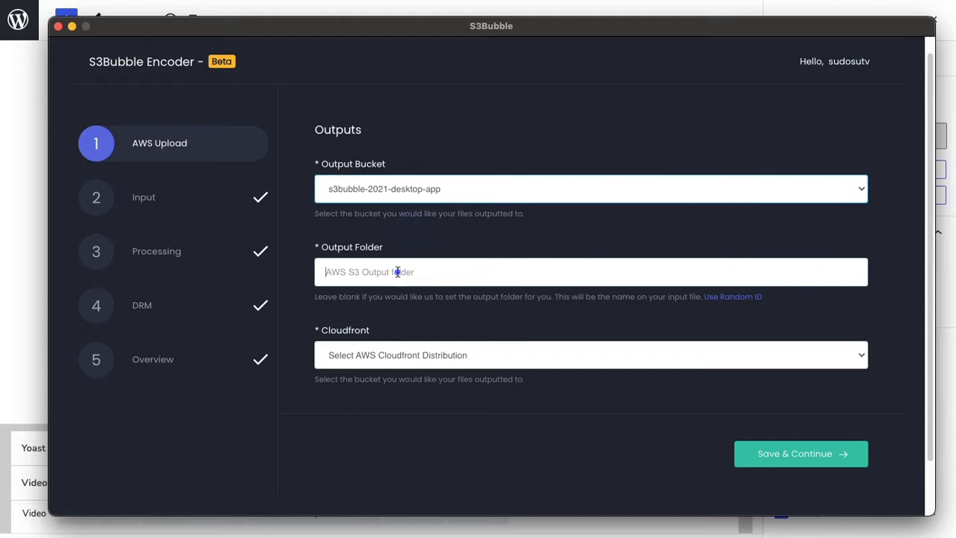
{"action": "type", "text": "theme/2021/demos/drm"}
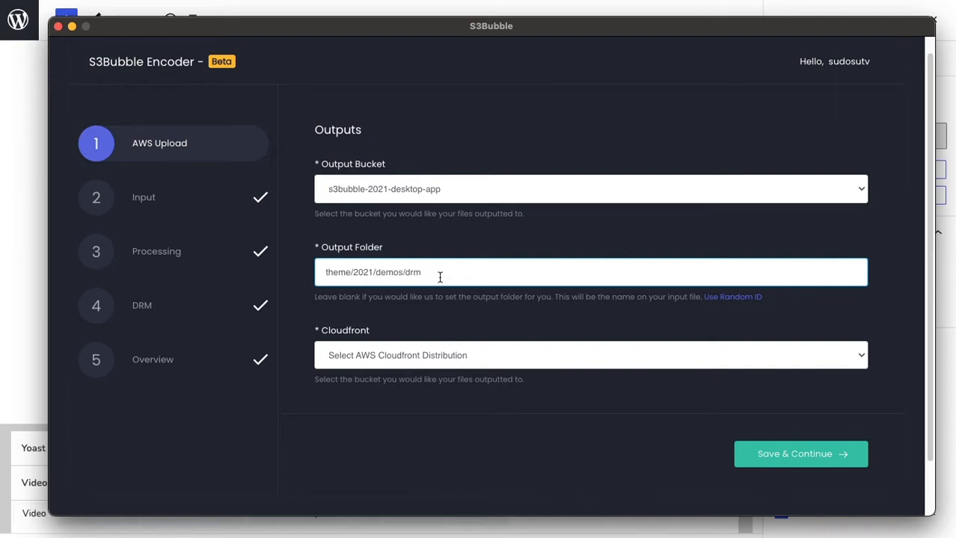
{"action": "left_click", "coordinate": [512, 361]}
{"action": "left_click", "coordinate": [509, 374]}
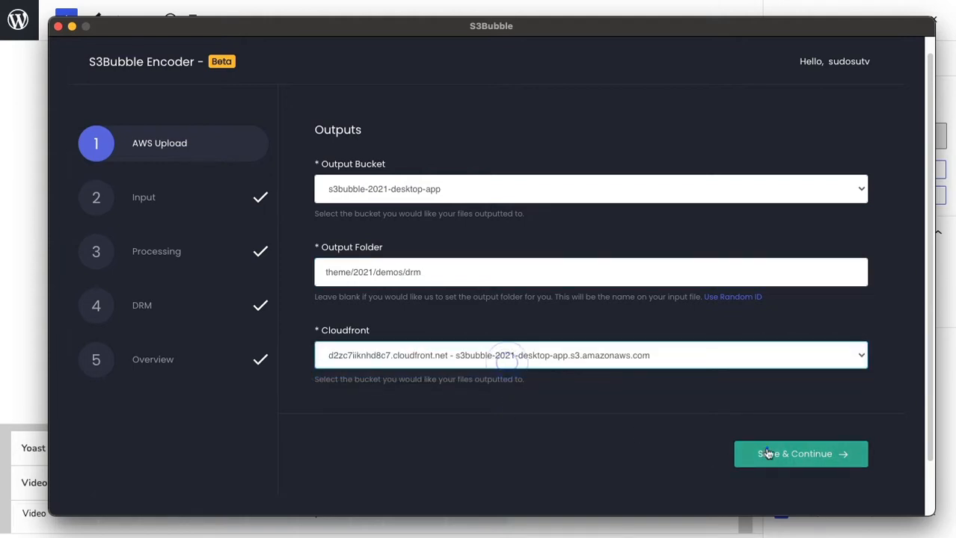
{"action": "left_click", "coordinate": [768, 454]}
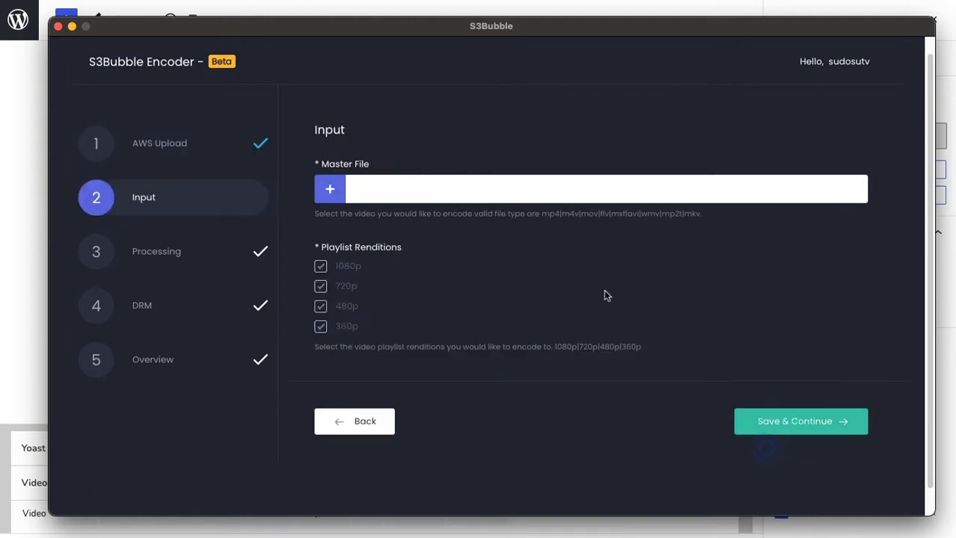
Choose ForBiggerFun.mp4 as the master file, disable the 1080p, 480p and 360p renditions, and save the input settings.
{"action": "left_click", "coordinate": [331, 192]}
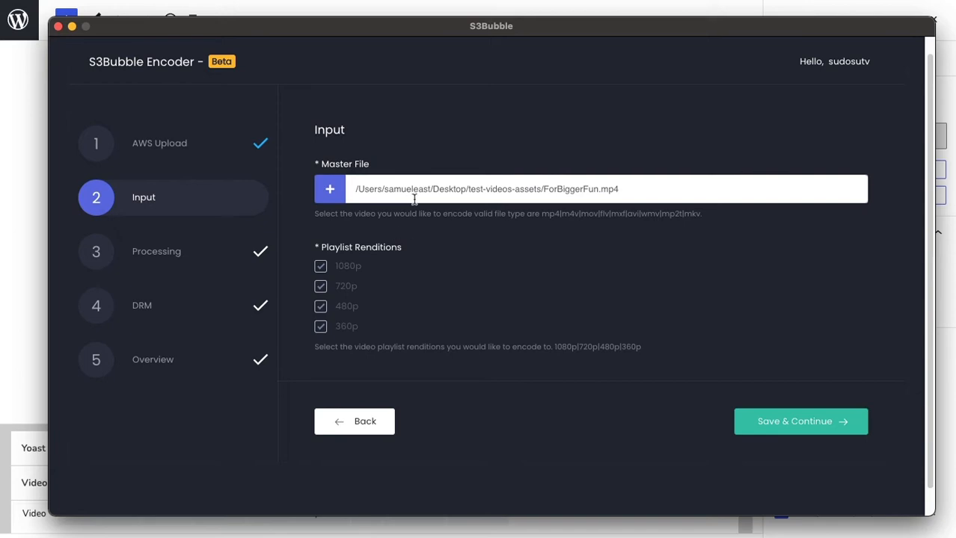
{"action": "left_click", "coordinate": [322, 267]}
{"action": "left_click", "coordinate": [320, 327]}
{"action": "left_click", "coordinate": [322, 308]}
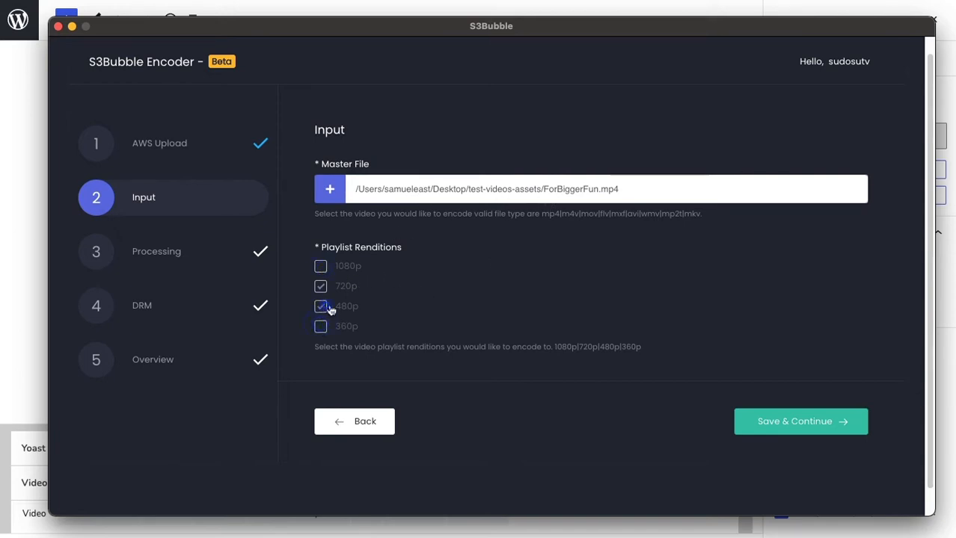
{"action": "left_click", "coordinate": [795, 422]}
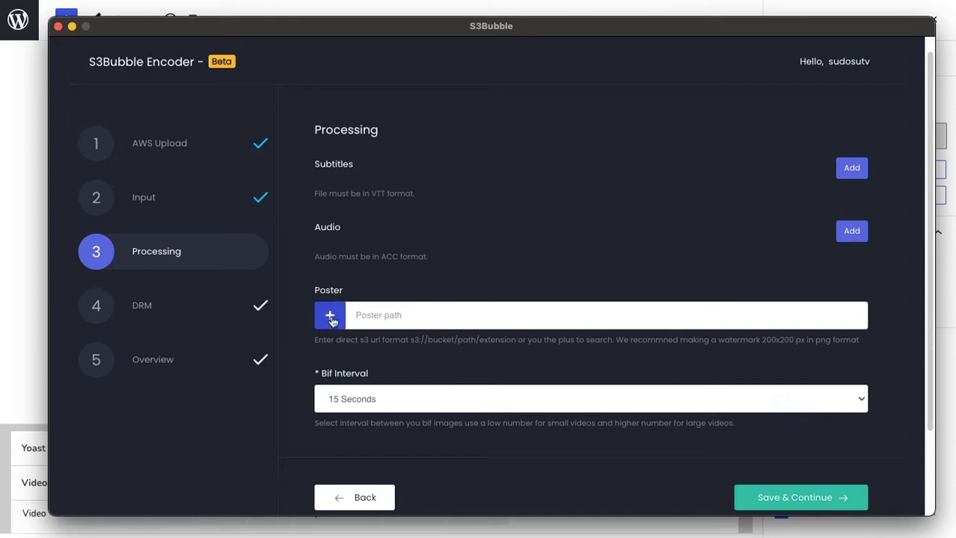
Set the Bif interval to 1 Second and save the processing settings.
{"action": "scroll", "coordinate": [332, 320], "scroll_direction": "down", "scroll_amount": 2}
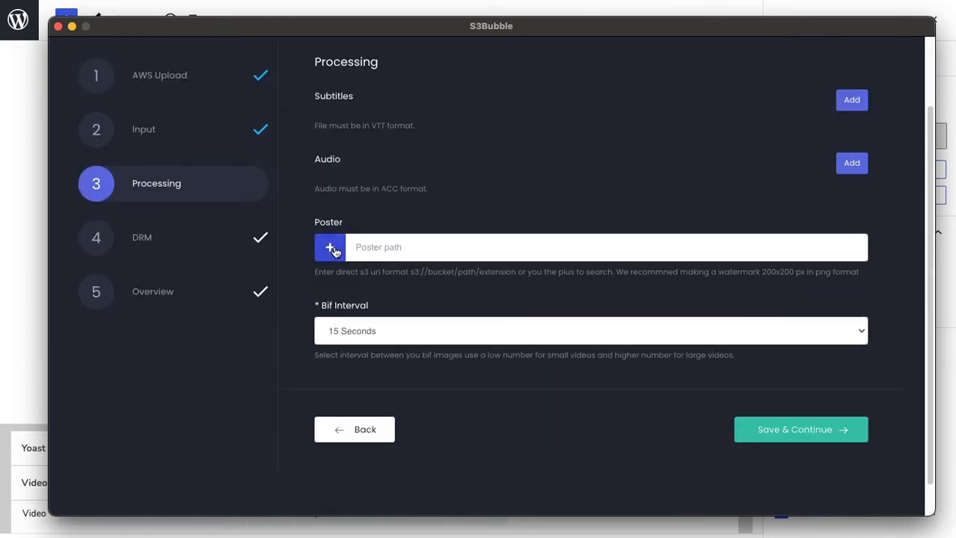
{"action": "left_click", "coordinate": [410, 333]}
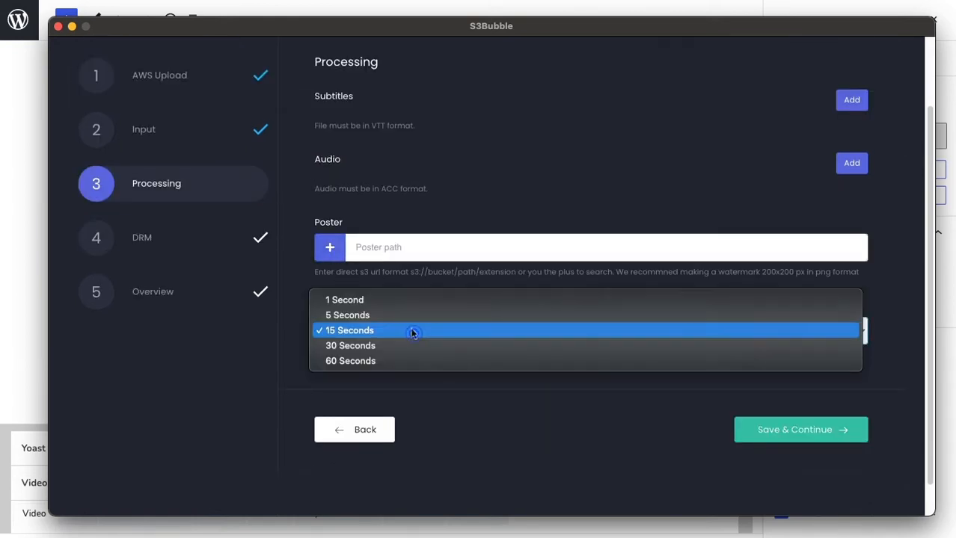
{"action": "left_click", "coordinate": [409, 302]}
{"action": "left_click", "coordinate": [752, 430]}
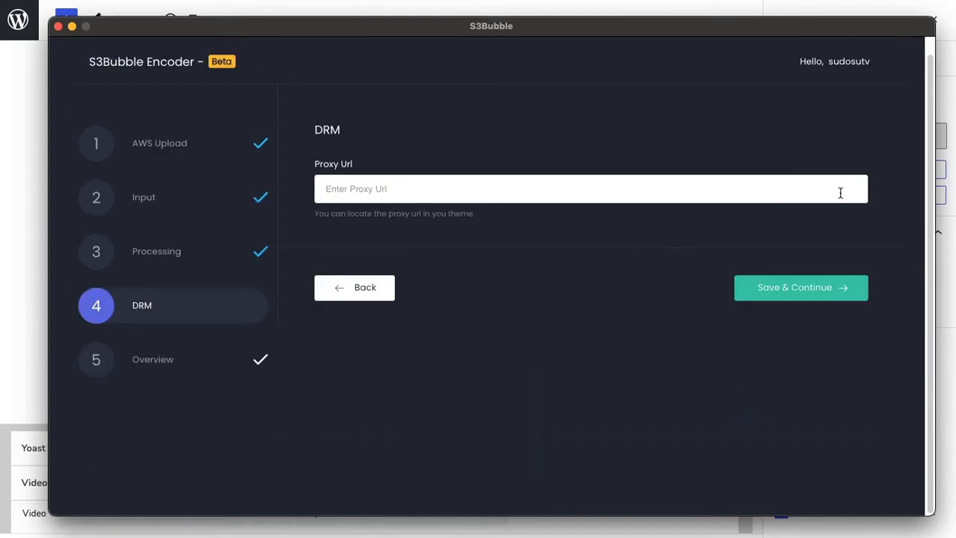
Switch to WordPress, open the OTT Video settings in the theme customizer, and select the DRM proxy URL.
{"action": "left_click_drag", "start_coordinate": [795, 31], "coordinate": [791, 38]}
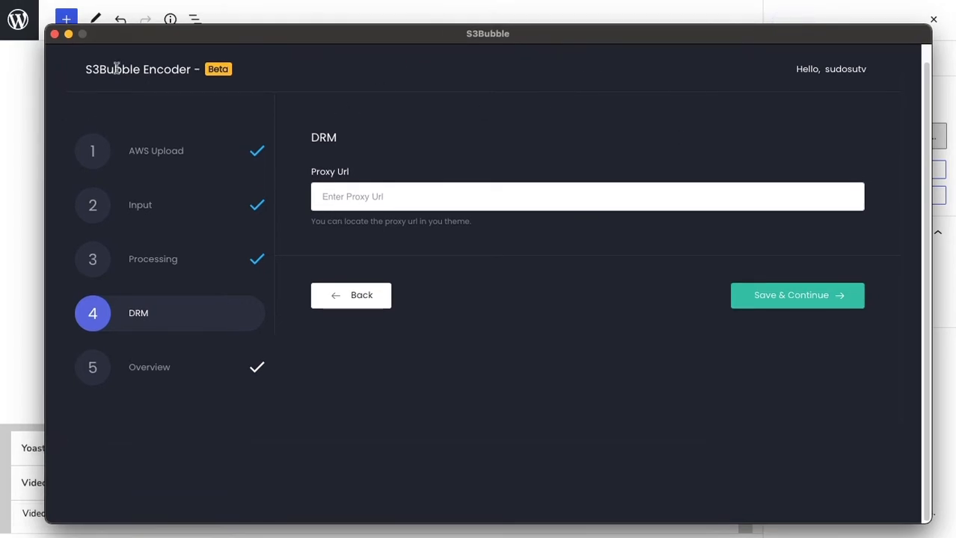
{"action": "left_click", "coordinate": [14, 99]}
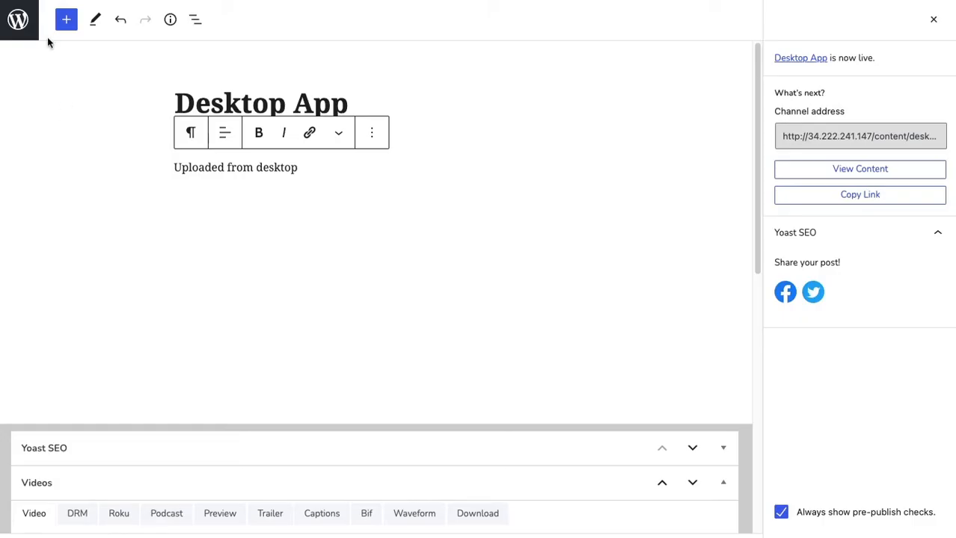
{"action": "left_click", "coordinate": [21, 21]}
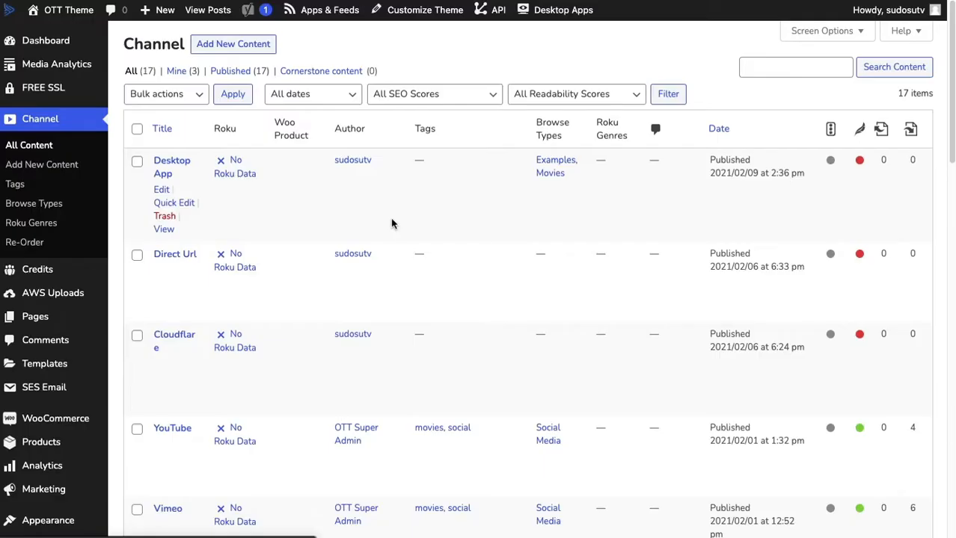
{"action": "mouse_move", "coordinate": [419, 12]}
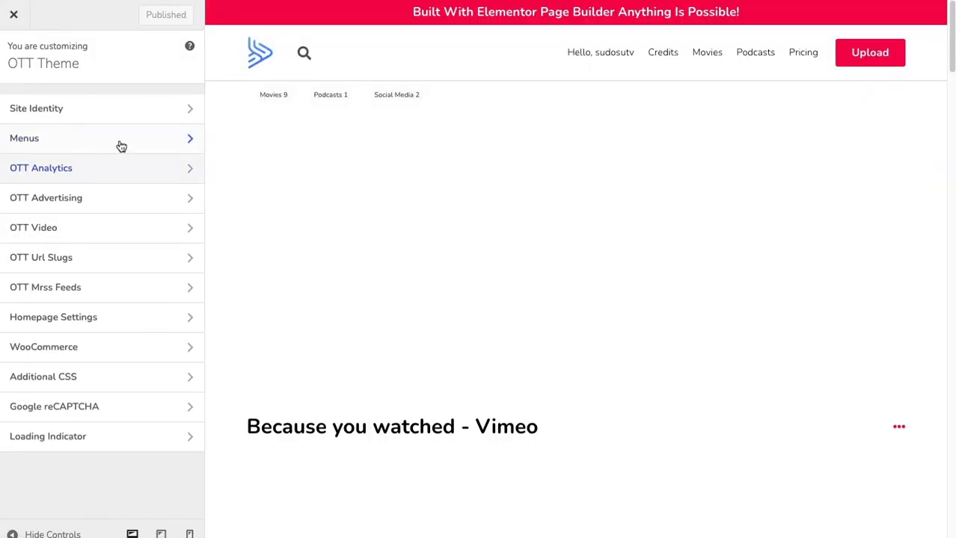
{"action": "left_click", "coordinate": [117, 221]}
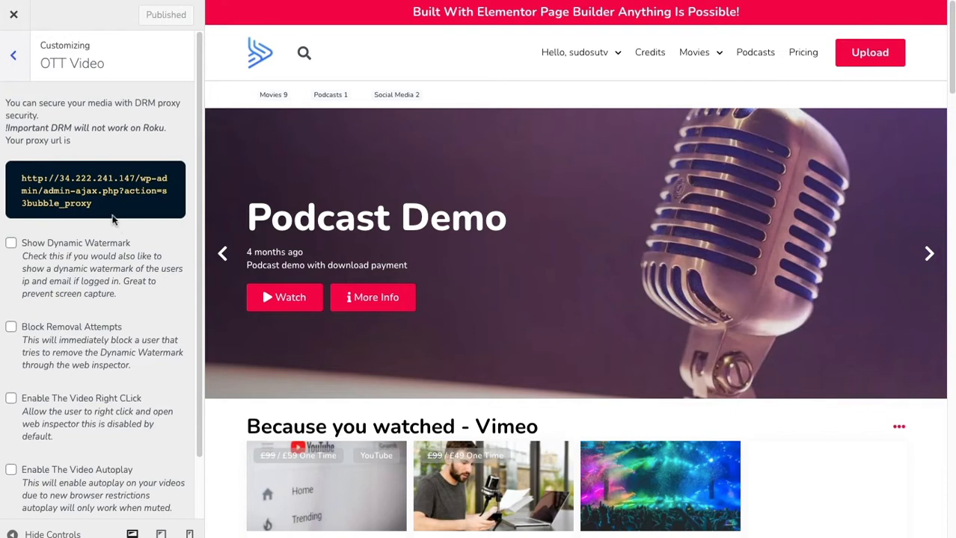
{"action": "left_click_drag", "start_coordinate": [25, 179], "coordinate": [113, 204]}
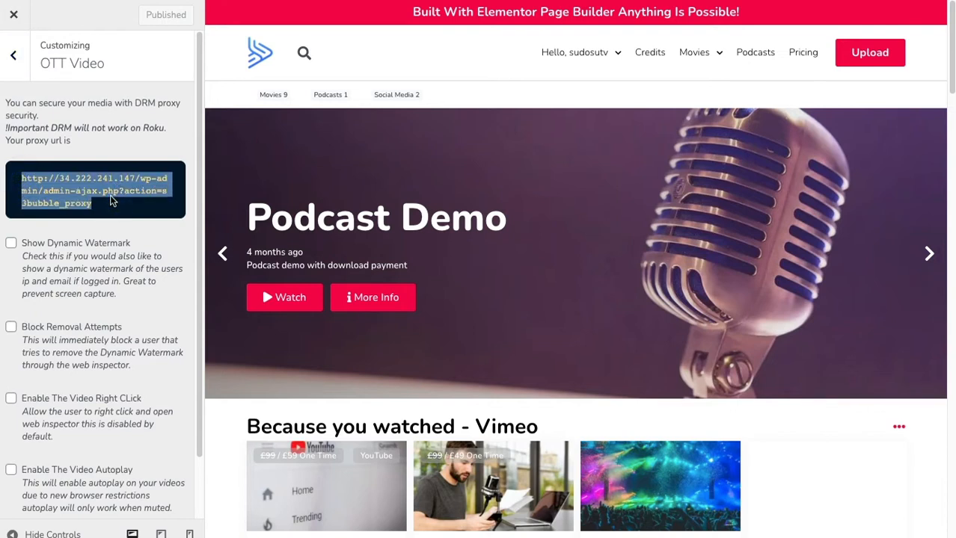
{"action": "left_click", "coordinate": [114, 178]}
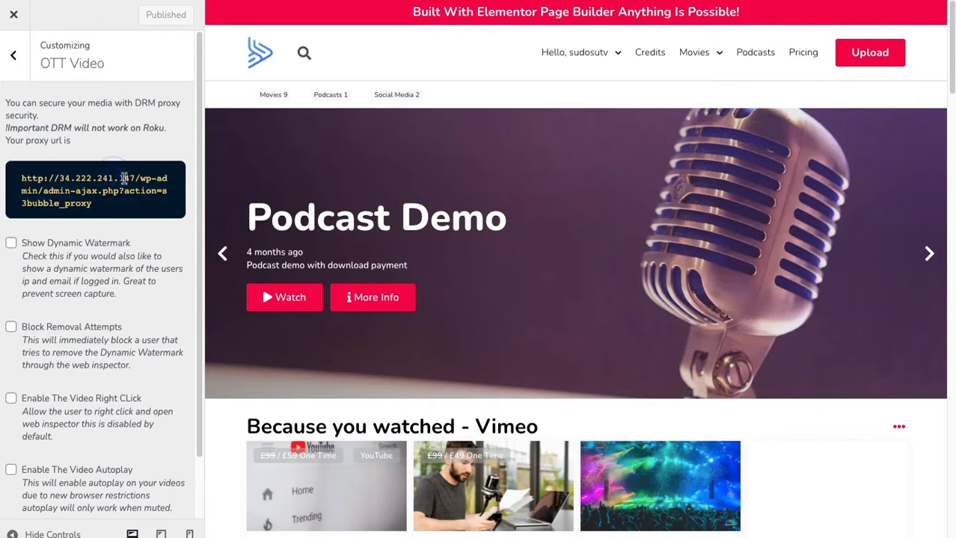
{"action": "triple_click", "coordinate": [132, 179]}
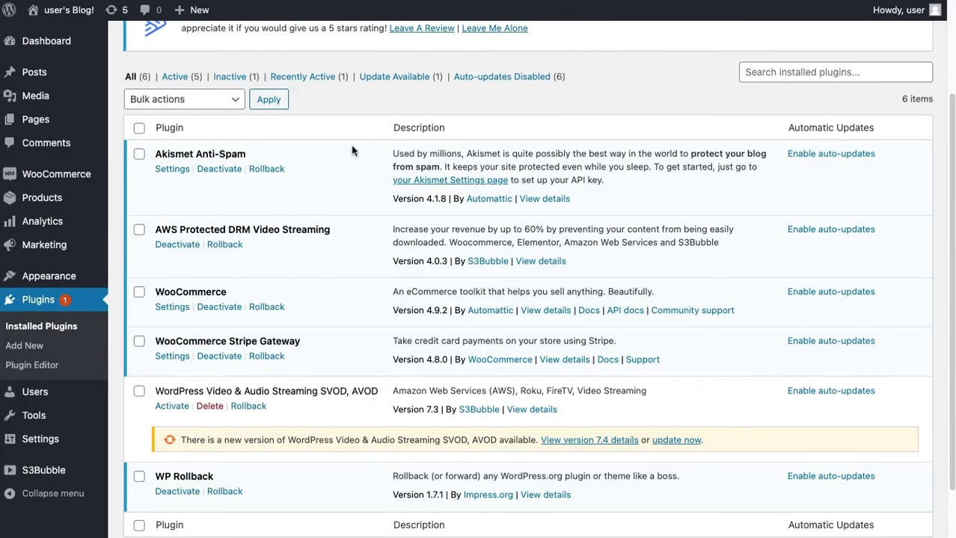
On the plugin-based WordPress site, open the S3Bubble plugin's Proxy Url & Coding section and examine its proxy URL.
{"action": "left_click", "coordinate": [41, 471]}
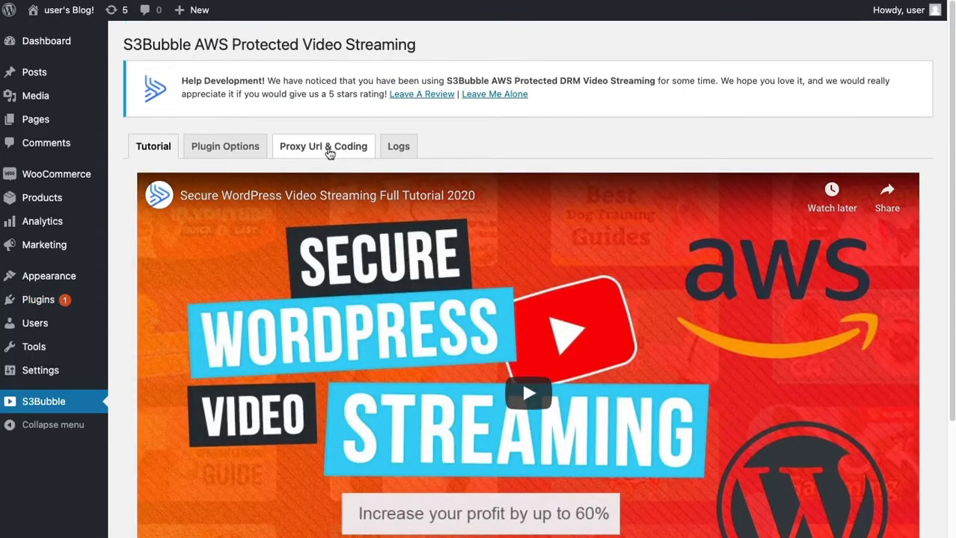
{"action": "left_click", "coordinate": [326, 149]}
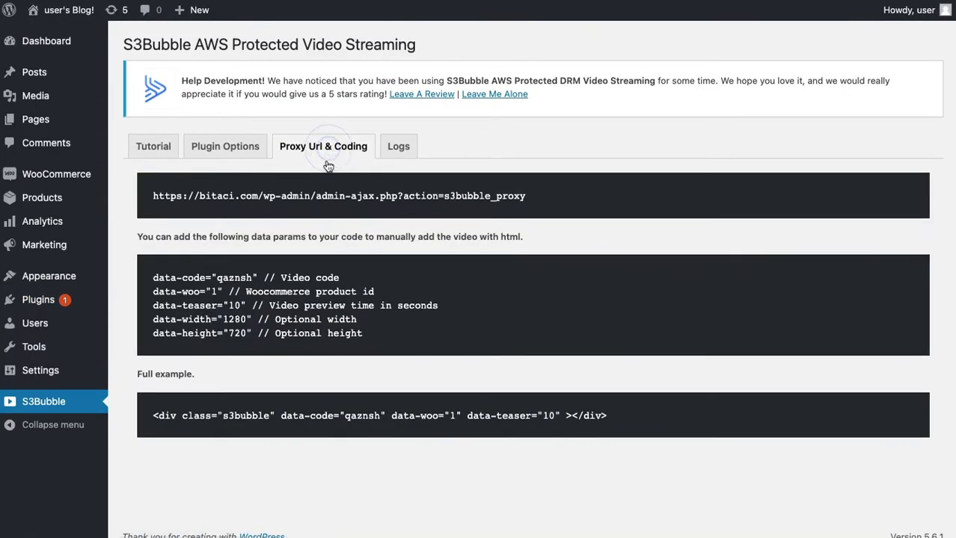
{"action": "left_click_drag", "start_coordinate": [153, 196], "coordinate": [533, 196]}
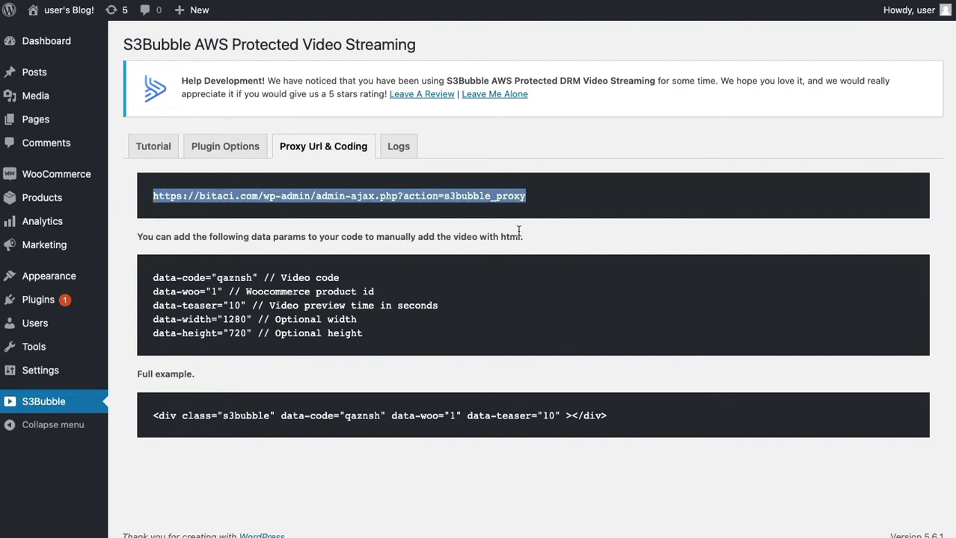
{"action": "left_click", "coordinate": [327, 206]}
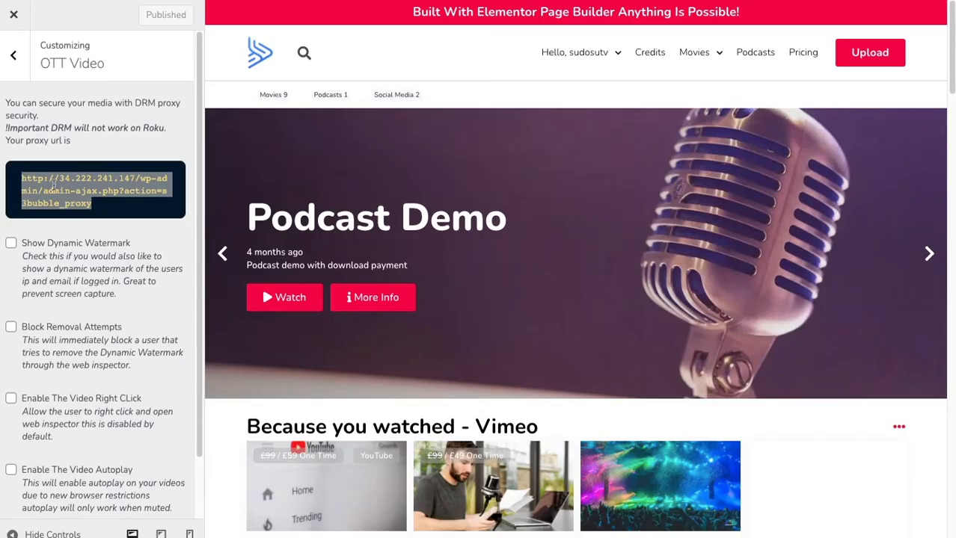
Copy the OTT theme's proxy URL into the S3Bubble encoder's DRM Proxy Url field, save it, and submit the encoding job.
{"action": "triple_click", "coordinate": [92, 192]}
{"action": "key", "text": "super+c"}
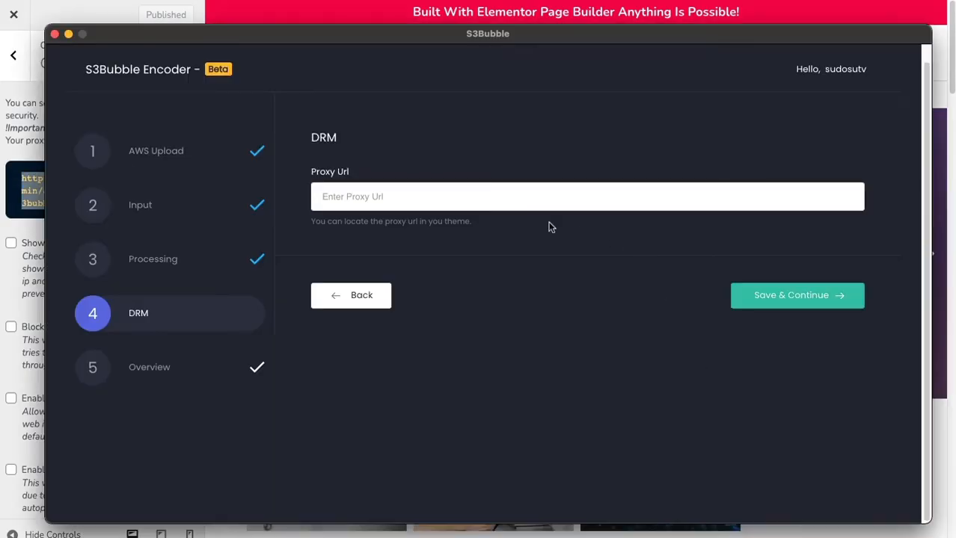
{"action": "left_click", "coordinate": [481, 201]}
{"action": "key", "text": "super+v"}
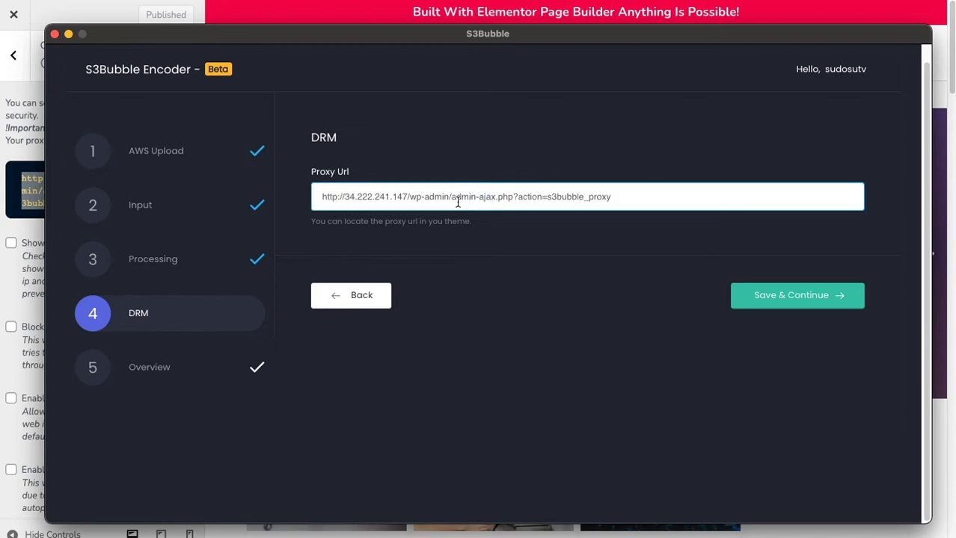
{"action": "left_click", "coordinate": [751, 289]}
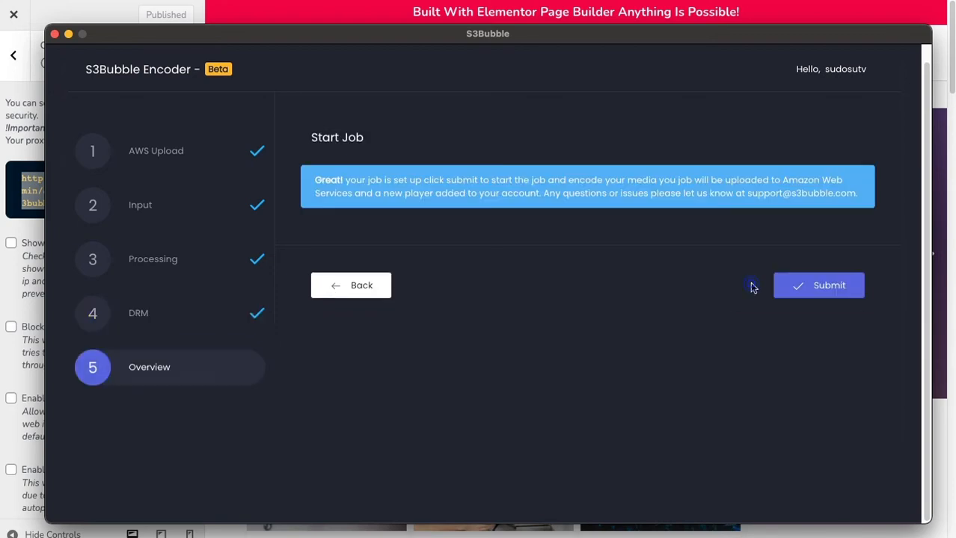
{"action": "left_click", "coordinate": [812, 284]}
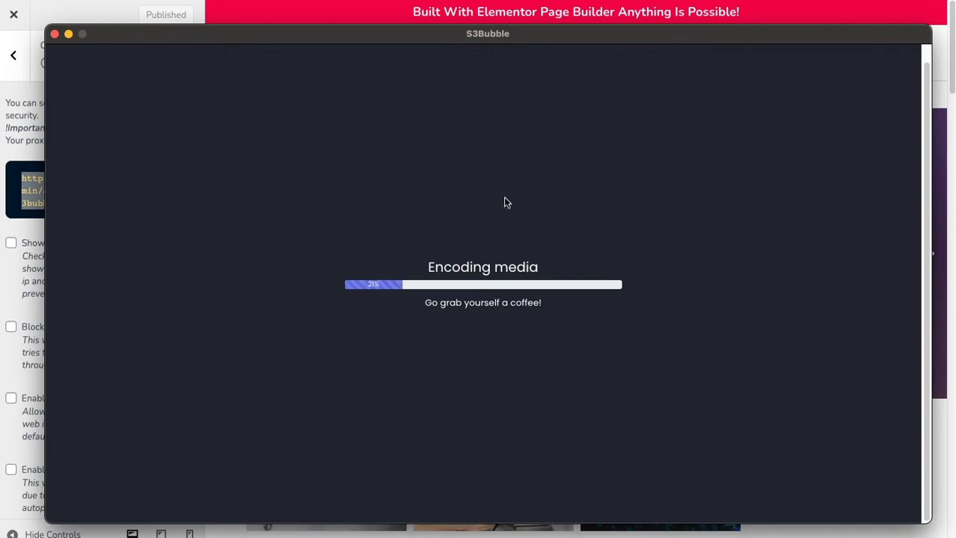
Return to WordPress, leave the customizer, and add new channel content titled "Desktop App DRM" with the body text "demo".
{"action": "left_click", "coordinate": [13, 122]}
{"action": "left_click", "coordinate": [14, 14]}
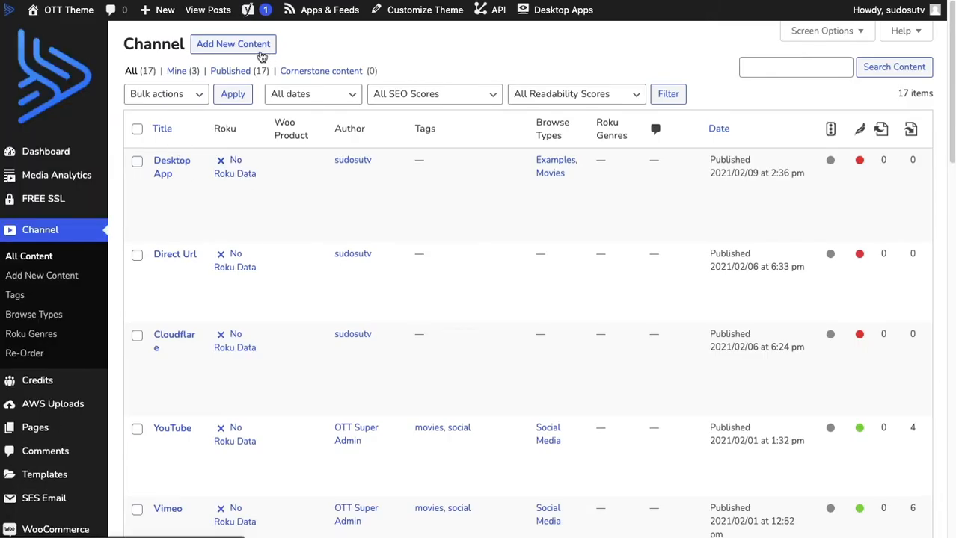
{"action": "left_click", "coordinate": [367, 160]}
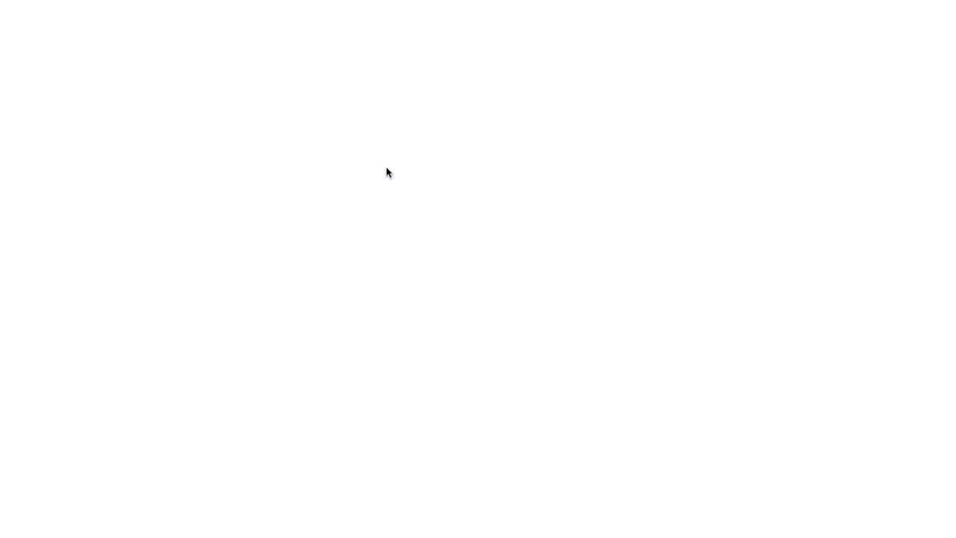
{"action": "type", "text": "Desktop "}
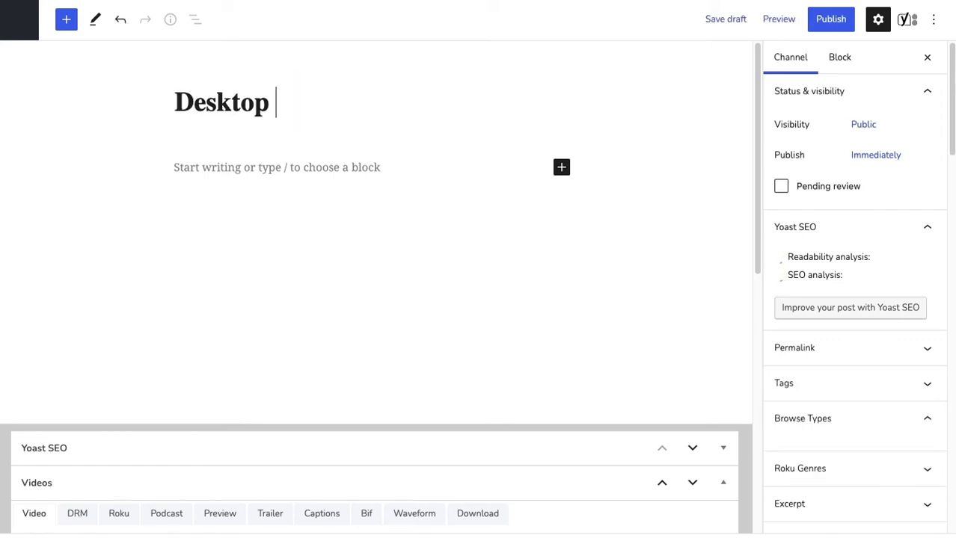
{"action": "type", "text": "App DRM"}
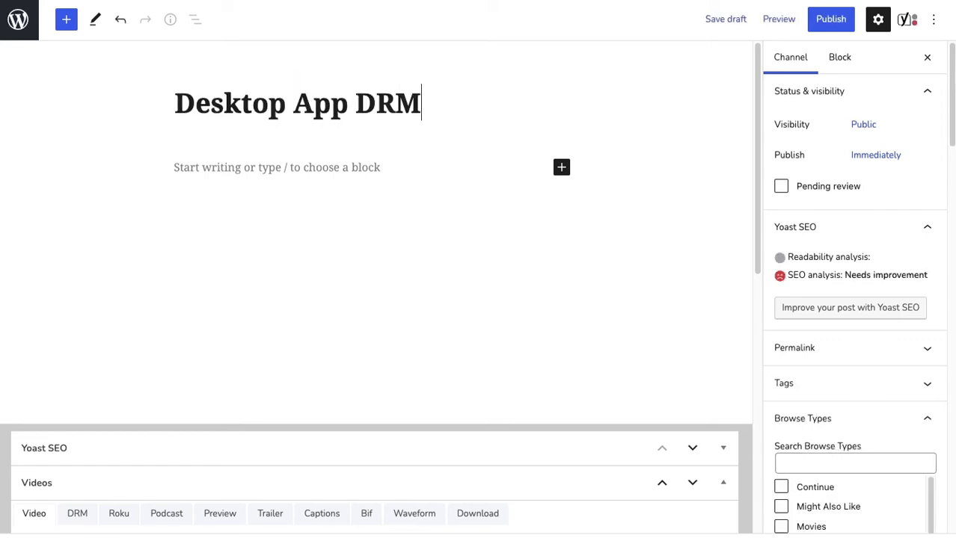
{"action": "left_click", "coordinate": [450, 176]}
{"action": "type", "text": "demo"}
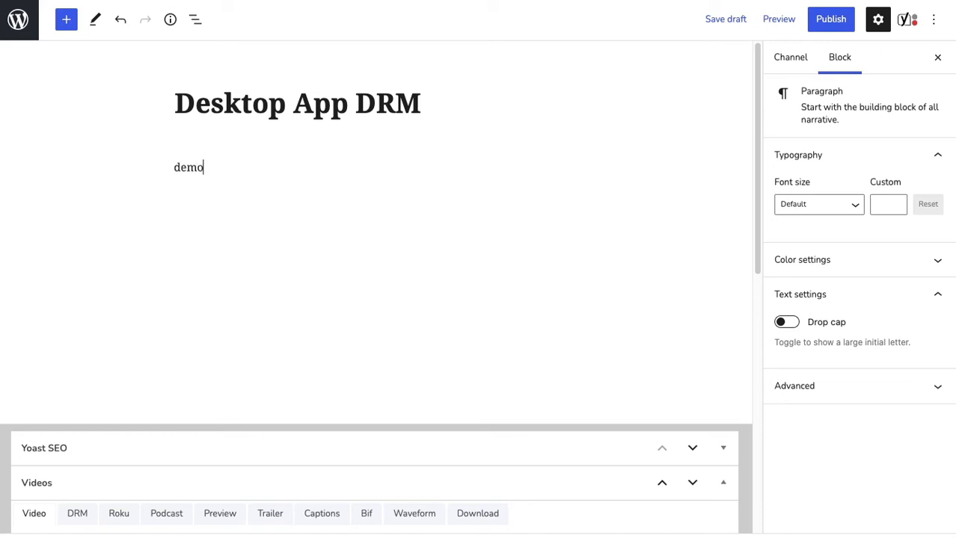
Assign the Movies and Examples browse types to the new channel content.
{"action": "scroll", "coordinate": [449, 217], "scroll_direction": "down", "scroll_amount": 5}
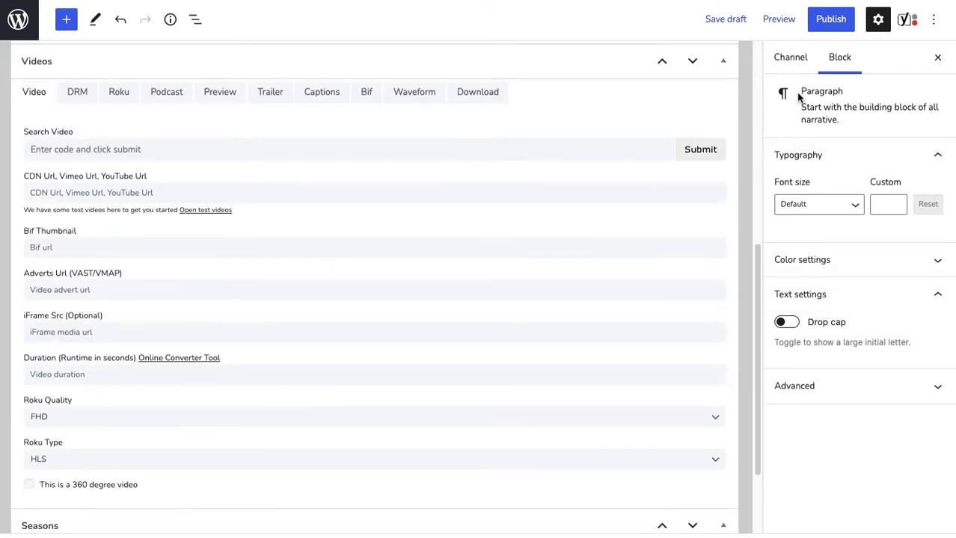
{"action": "left_click", "coordinate": [791, 57]}
{"action": "scroll", "coordinate": [830, 267], "scroll_direction": "down", "scroll_amount": 3}
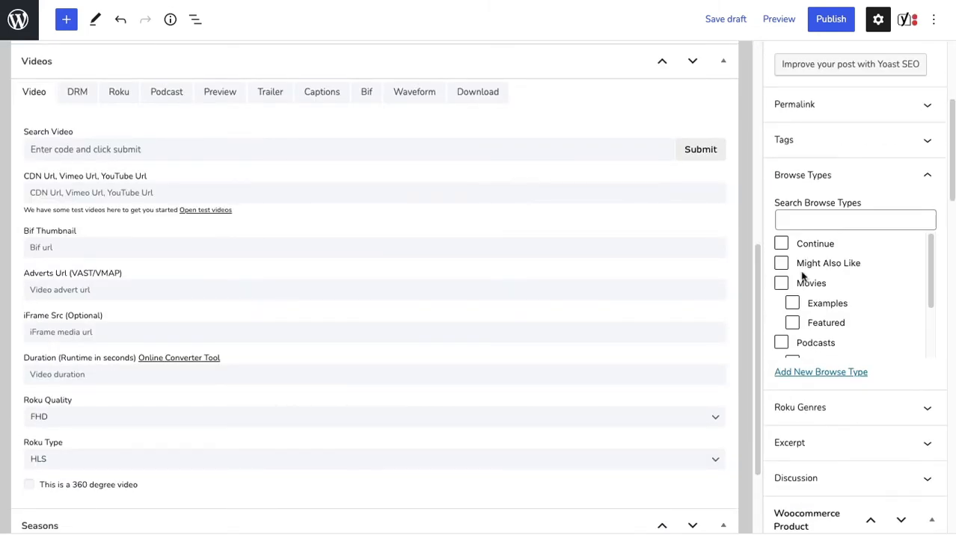
{"action": "left_click", "coordinate": [781, 283]}
{"action": "left_click", "coordinate": [791, 301]}
{"action": "scroll", "coordinate": [778, 318], "scroll_direction": "down", "scroll_amount": 2}
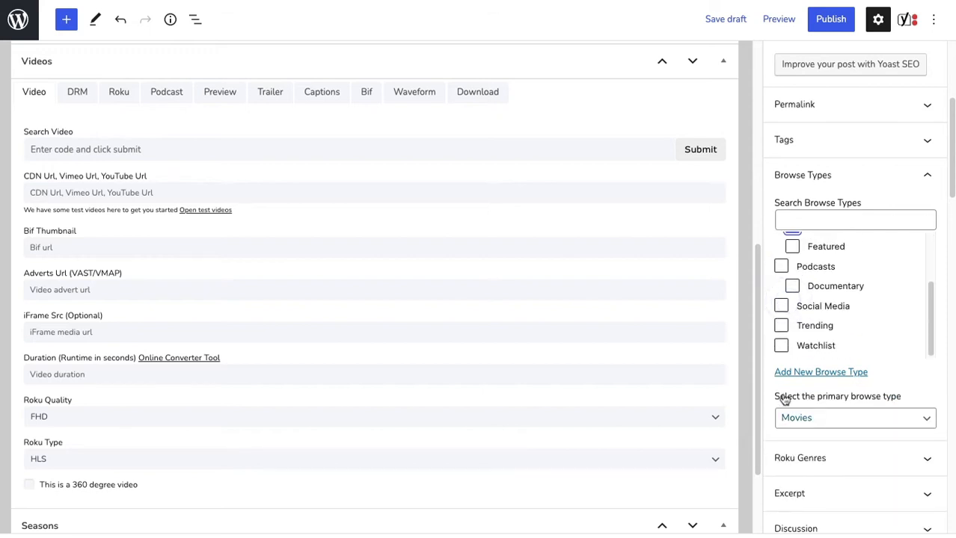
Mark the third and fourth people as related credits and choose the dark concert crowd photo as the landscape image.
{"action": "scroll", "coordinate": [783, 397], "scroll_direction": "down", "scroll_amount": 10}
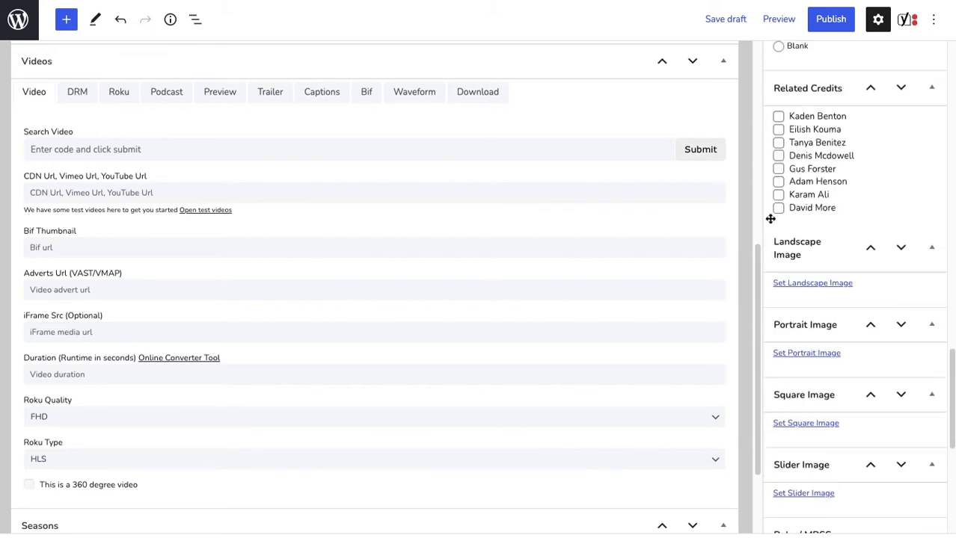
{"action": "left_click", "coordinate": [779, 143]}
{"action": "left_click", "coordinate": [791, 284]}
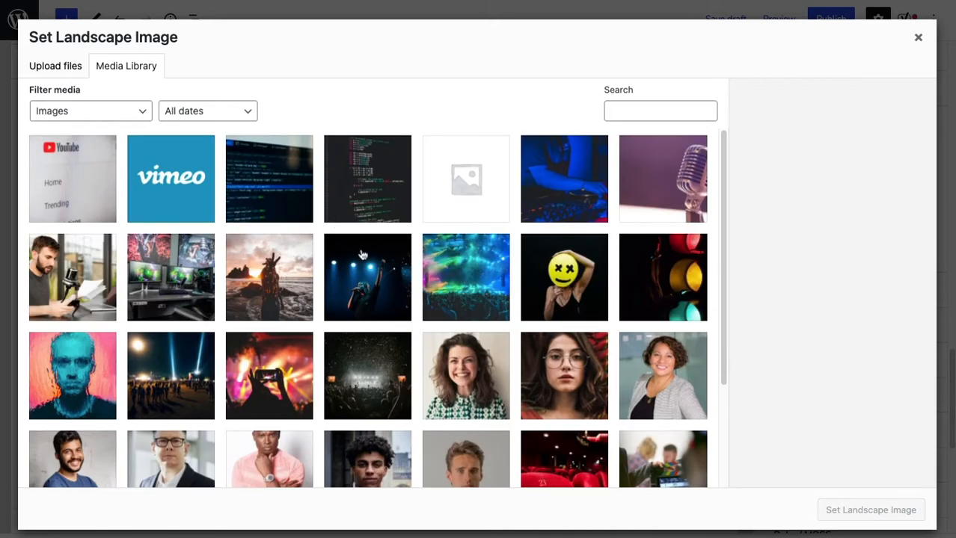
{"action": "left_click", "coordinate": [372, 365]}
{"action": "left_click", "coordinate": [857, 517]}
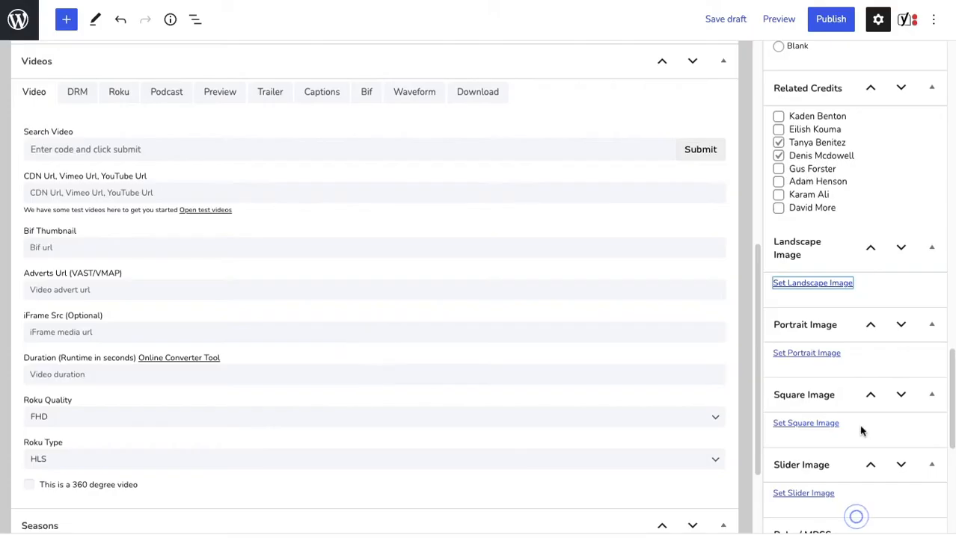
Assign the SVOD EXAMPLE Full Access WooCommerce product to the content and set the teaser time to 5 seconds.
{"action": "scroll", "coordinate": [860, 430], "scroll_direction": "up", "scroll_amount": 10}
{"action": "scroll", "coordinate": [862, 429], "scroll_direction": "up", "scroll_amount": 5}
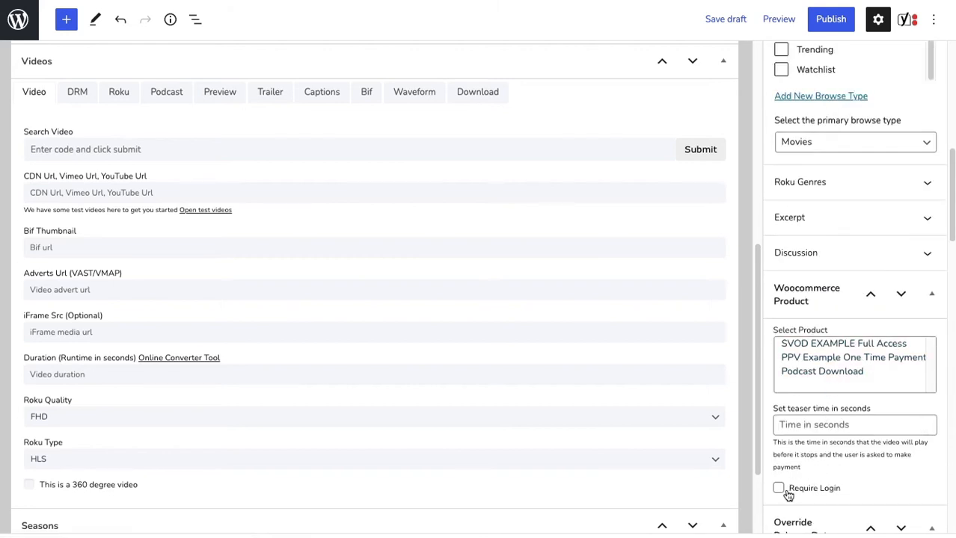
{"action": "left_click", "coordinate": [816, 349]}
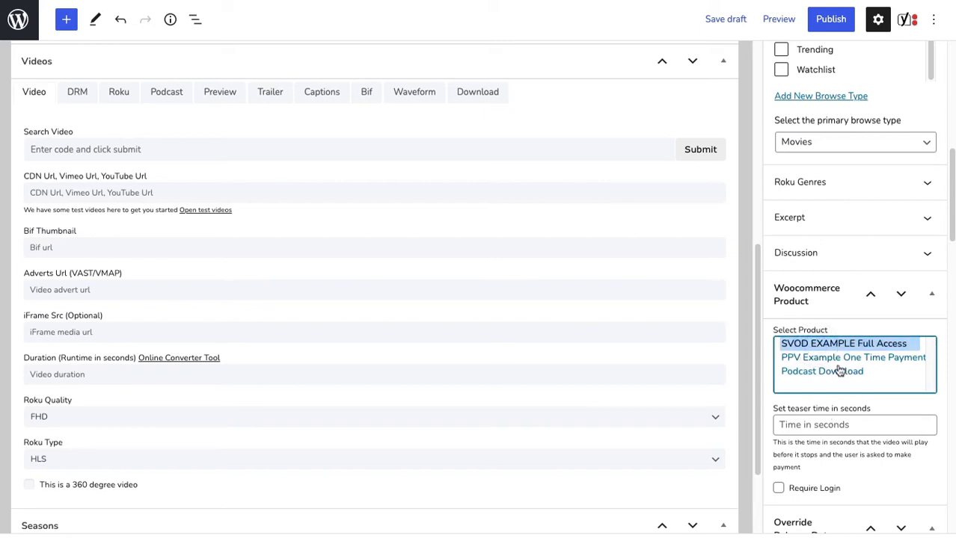
{"action": "left_click", "coordinate": [811, 425]}
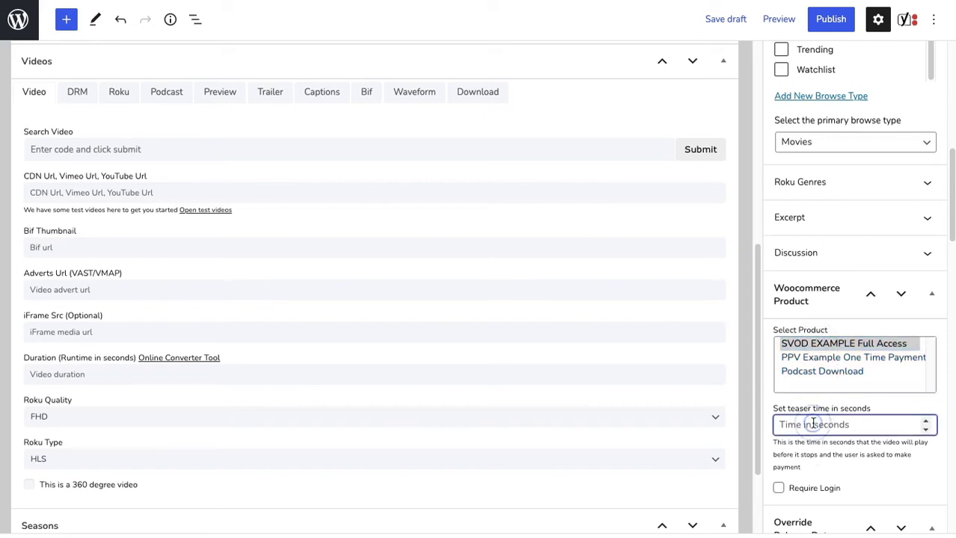
{"action": "type", "text": "1"}
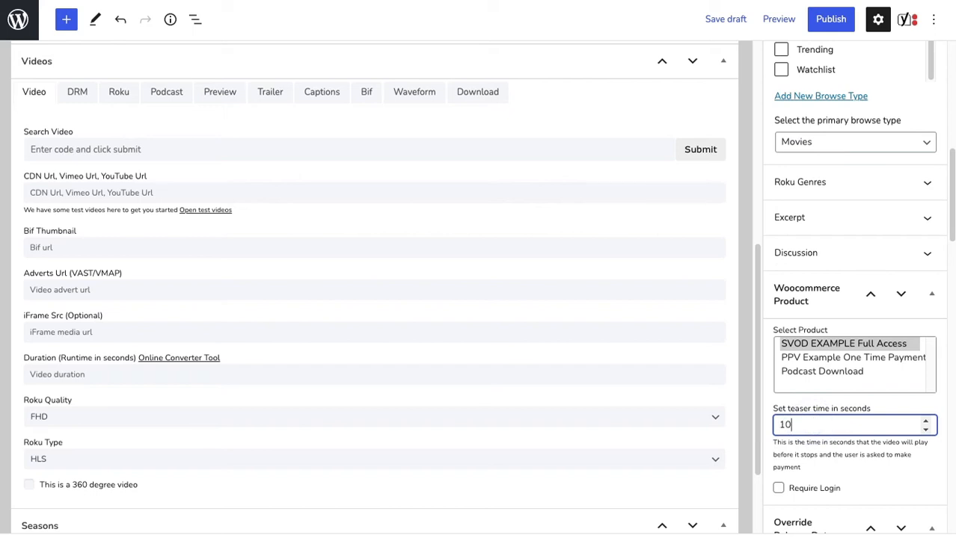
{"action": "type", "text": "0"}
{"action": "key", "text": "ctrl+a"}
{"action": "type", "text": "5"}
{"action": "left_click", "coordinate": [848, 337]}
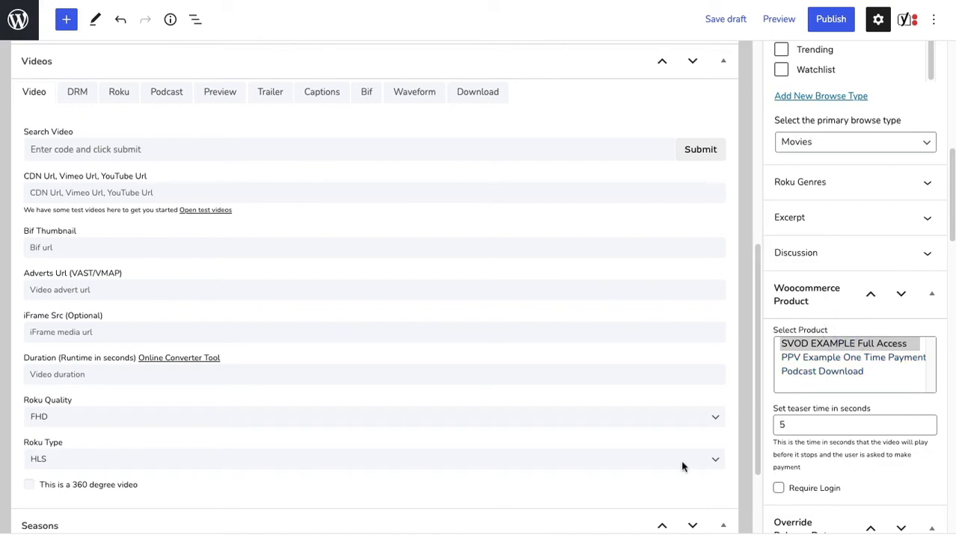
Switch to the S3Bubble encoder and copy the uploaded video's code.
{"action": "key", "text": "super+Tab"}
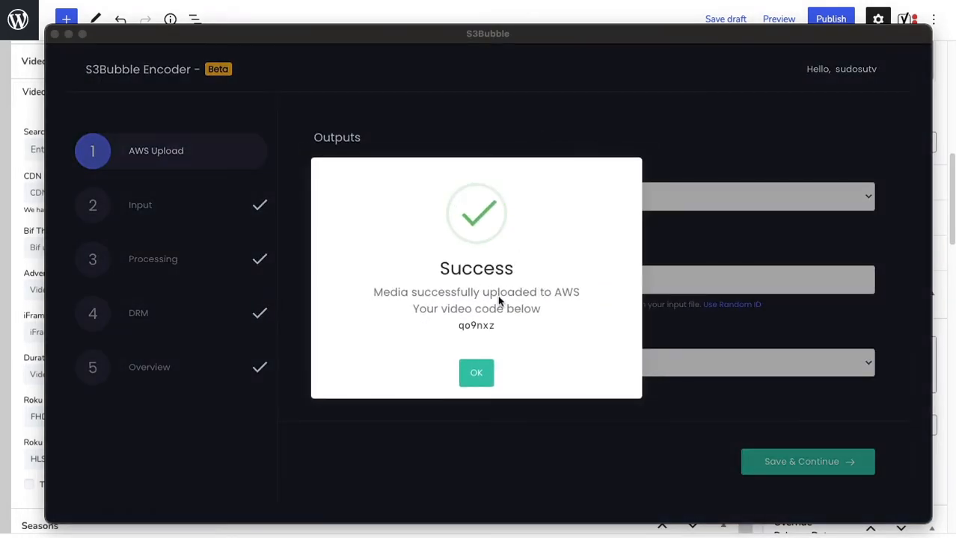
{"action": "left_click", "coordinate": [415, 321]}
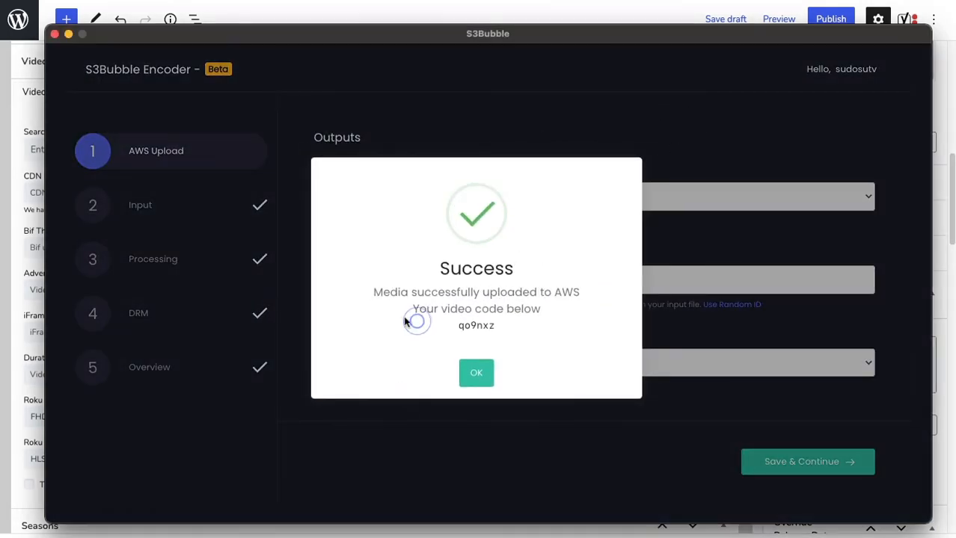
{"action": "double_click", "coordinate": [469, 327]}
{"action": "key", "text": "ctrl+c"}
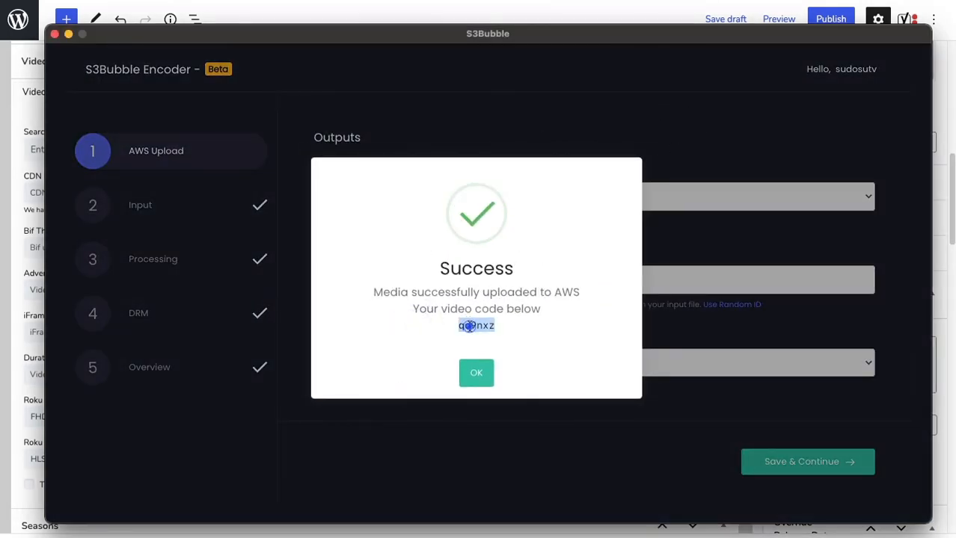
Back in WordPress, look up the video with code qo9nxz to fill in its URLs, and publish the channel content.
{"action": "left_click", "coordinate": [32, 204]}
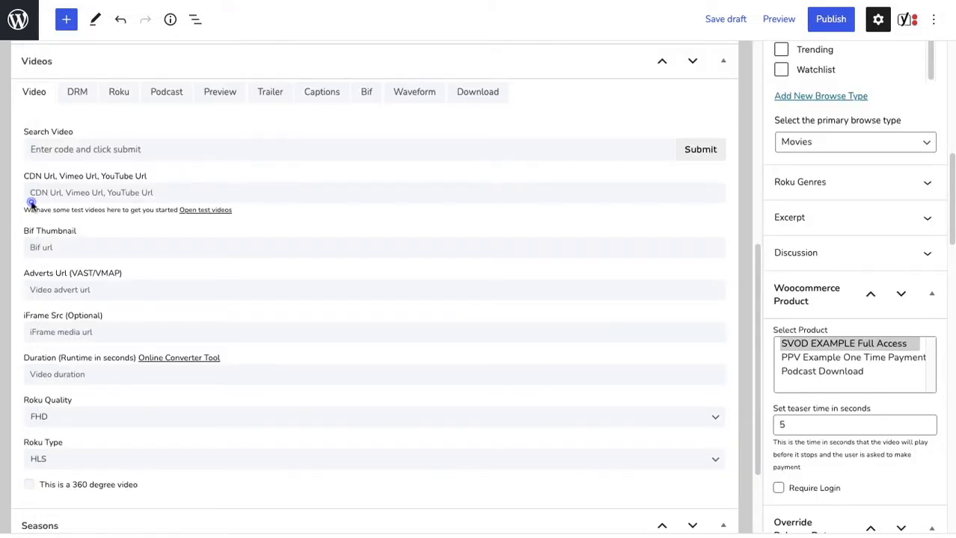
{"action": "left_click", "coordinate": [82, 150]}
{"action": "key", "text": "ctrl+v"}
{"action": "left_click", "coordinate": [700, 150]}
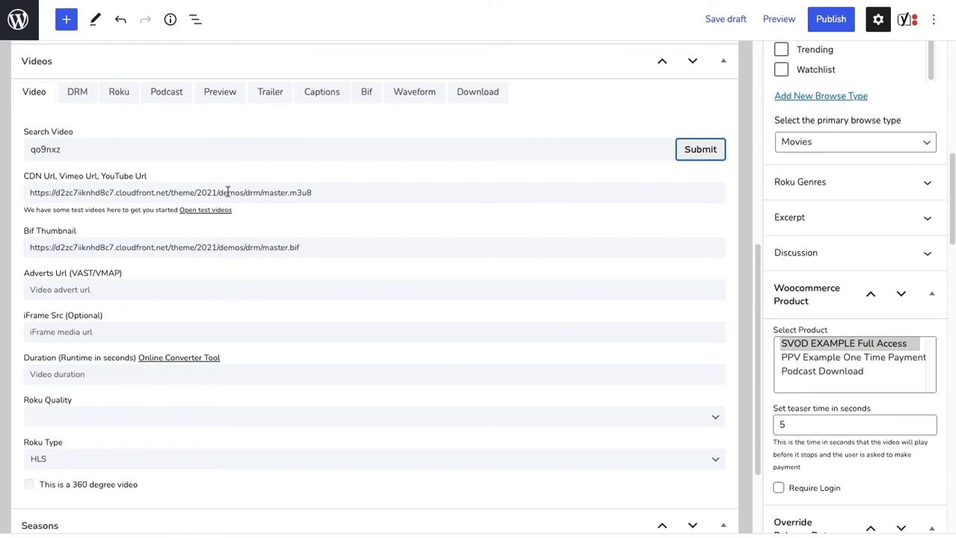
{"action": "left_click", "coordinate": [831, 19]}
{"action": "left_click", "coordinate": [817, 19]}
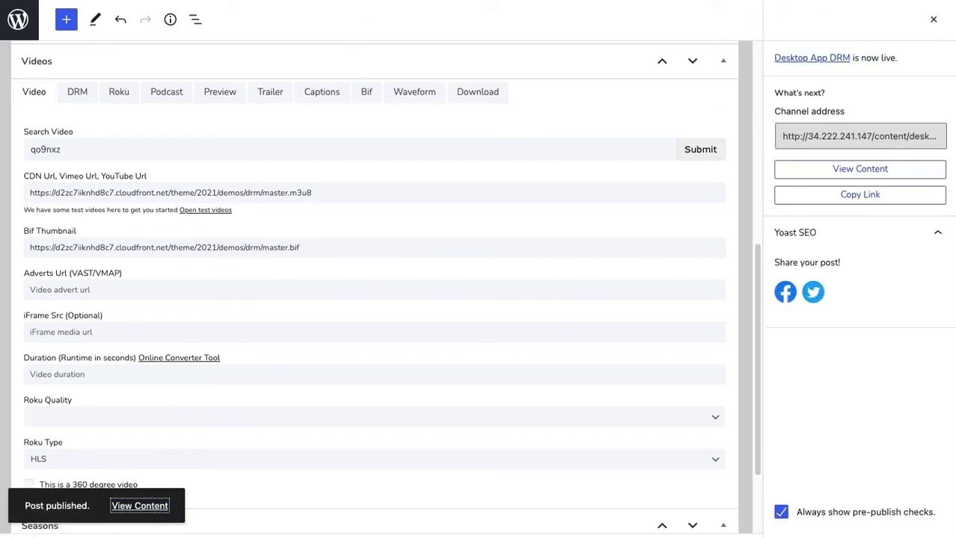
View the published Desktop App DRM page, pause its video, and look over the page.
{"action": "key", "text": "ctrl+Tab"}
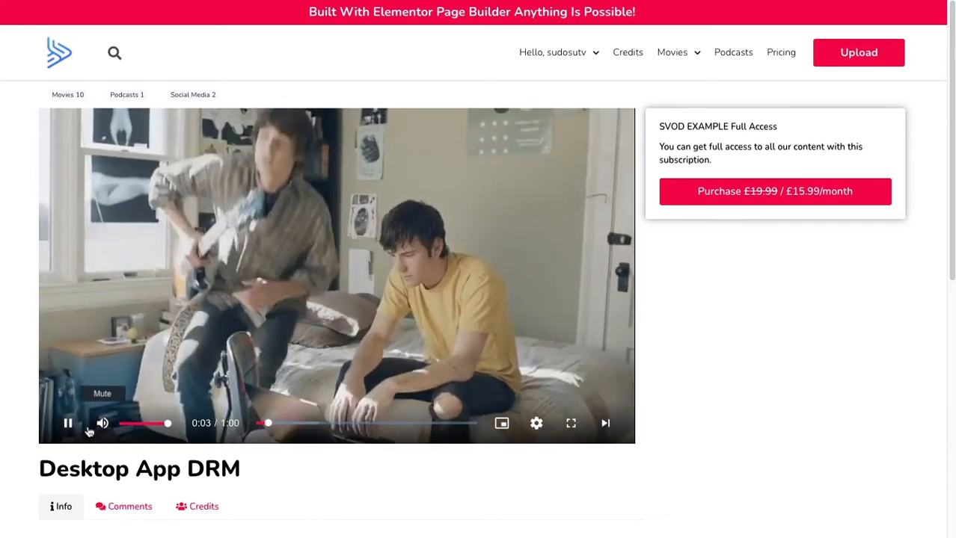
{"action": "left_click", "coordinate": [68, 423]}
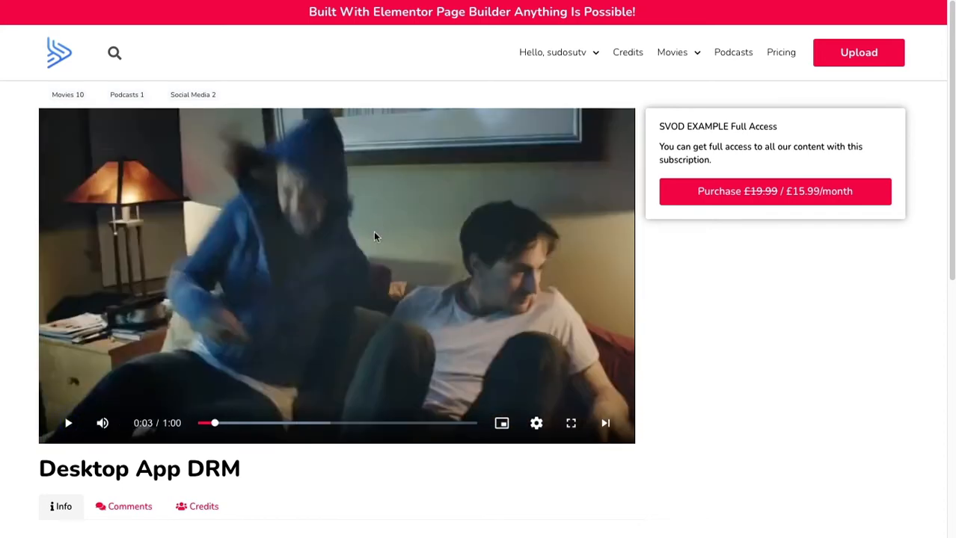
{"action": "scroll", "coordinate": [261, 217], "scroll_direction": "down", "scroll_amount": 1}
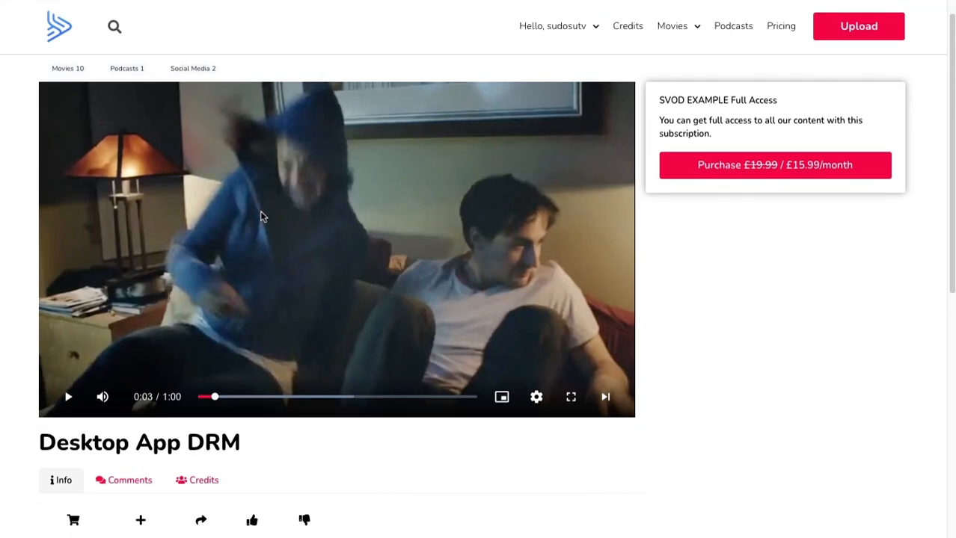
{"action": "scroll", "coordinate": [261, 217], "scroll_direction": "up", "scroll_amount": 1}
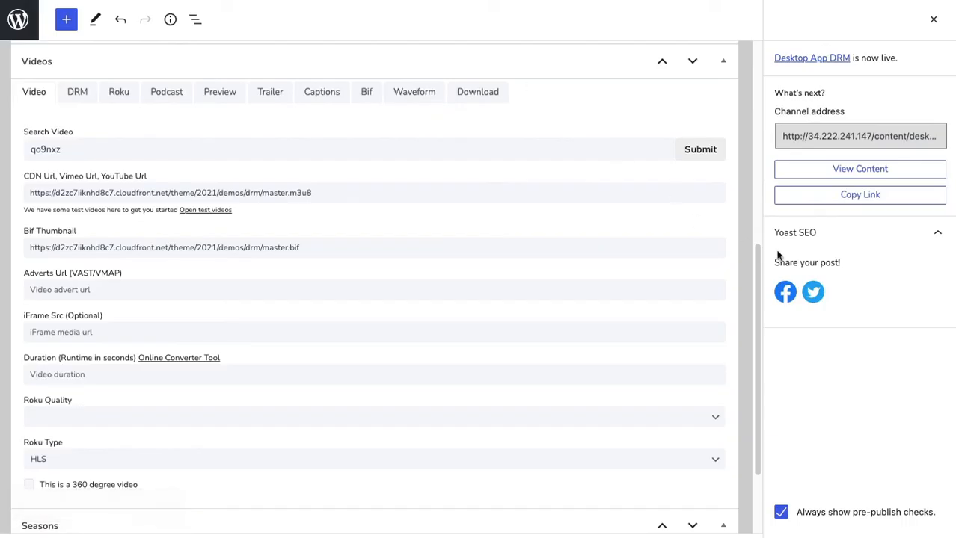
Return to the content editor, dismiss the post-publish information, add the tag "movies" and update the content.
{"action": "left_click", "coordinate": [933, 19]}
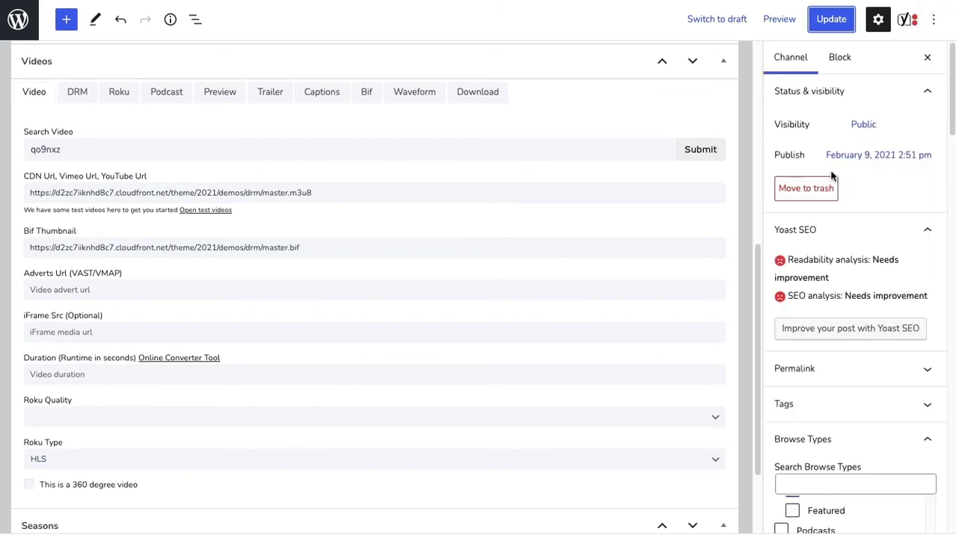
{"action": "scroll", "coordinate": [819, 345], "scroll_direction": "down", "scroll_amount": 3}
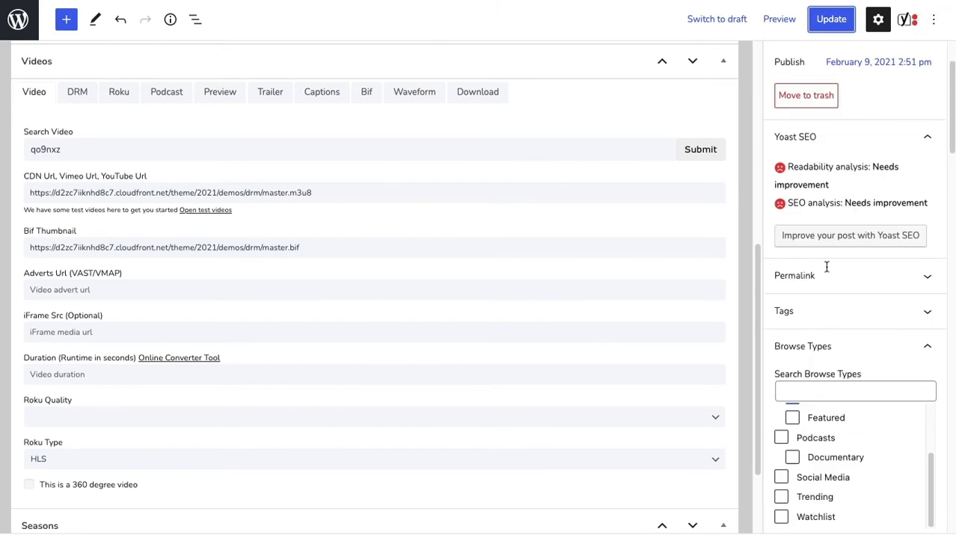
{"action": "left_click", "coordinate": [815, 312]}
{"action": "left_click", "coordinate": [808, 359]}
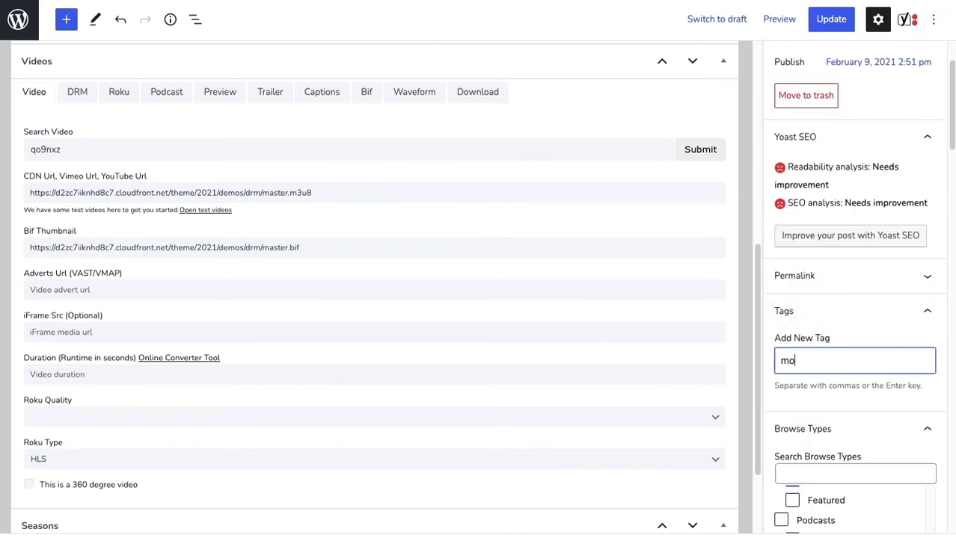
{"action": "type", "text": "movies"}
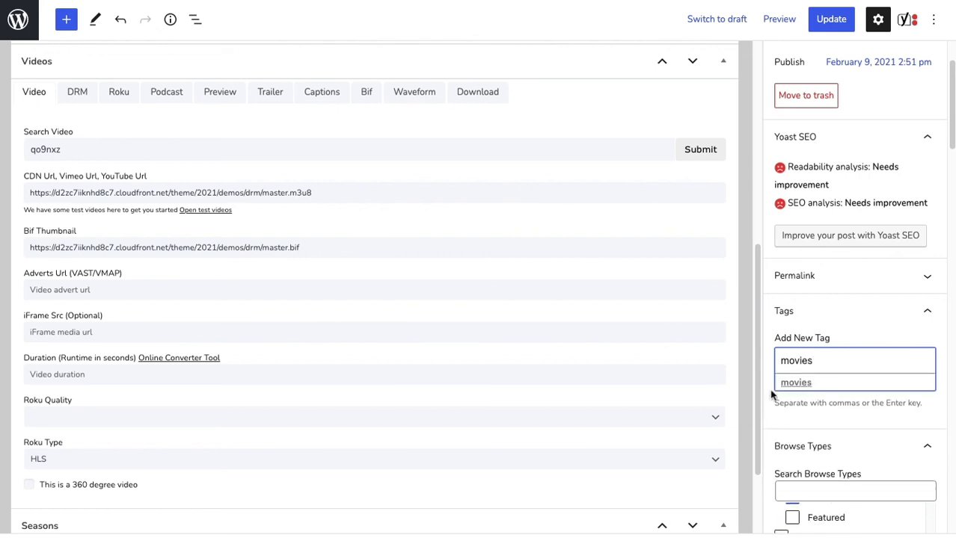
{"action": "left_click", "coordinate": [796, 382]}
{"action": "left_click", "coordinate": [829, 19]}
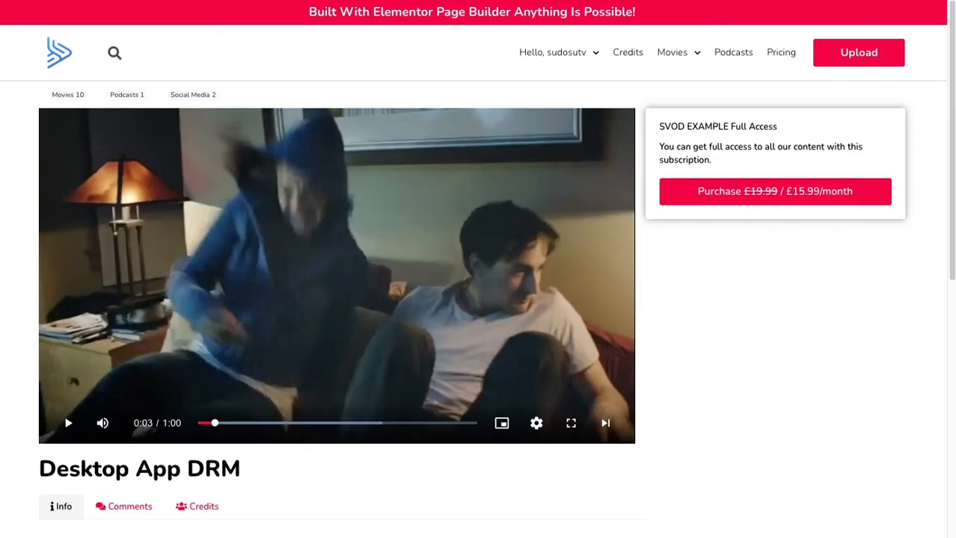
Reload the live Desktop App DRM page and pause the video to examine the related content.
{"action": "key", "text": "super+r"}
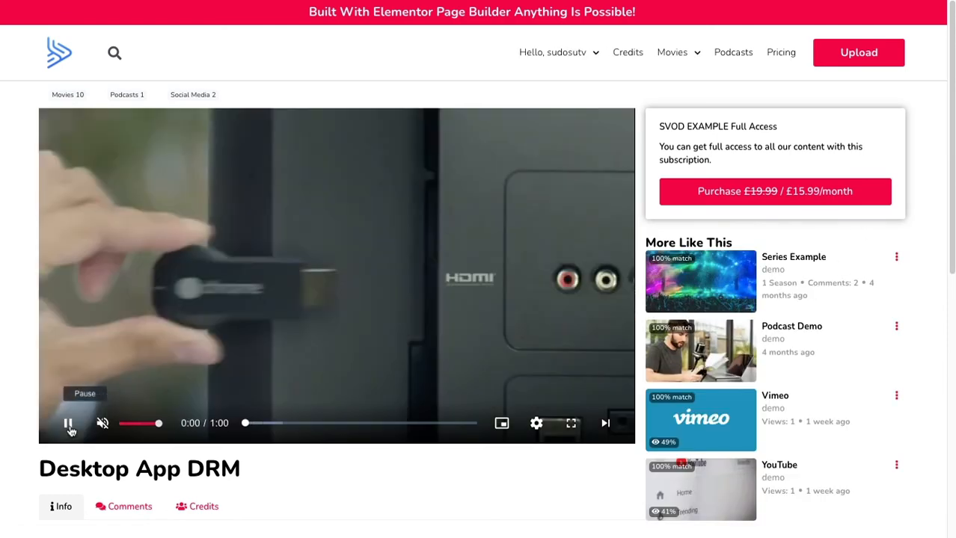
{"action": "left_click", "coordinate": [68, 424]}
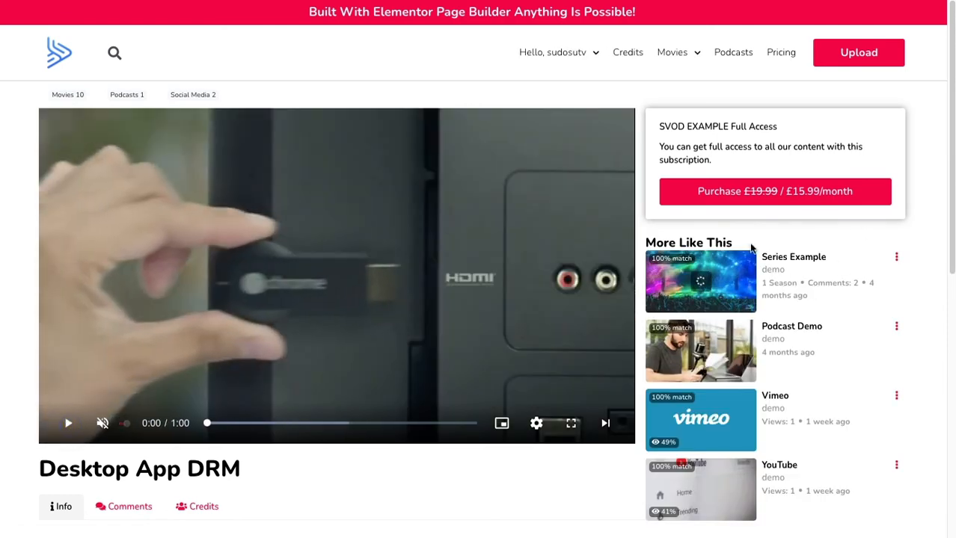